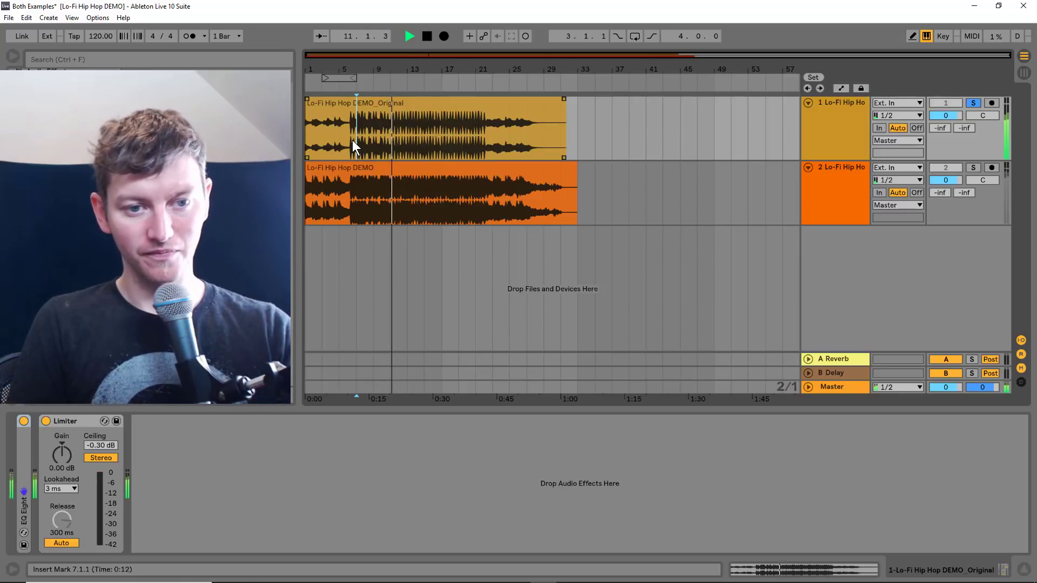
- Compare the Lo-Fi Hip Hop DEMO_Original clip with the Lo-Fi Hip Hop DEMO clip by playing and soloing each track alternately
key(space)
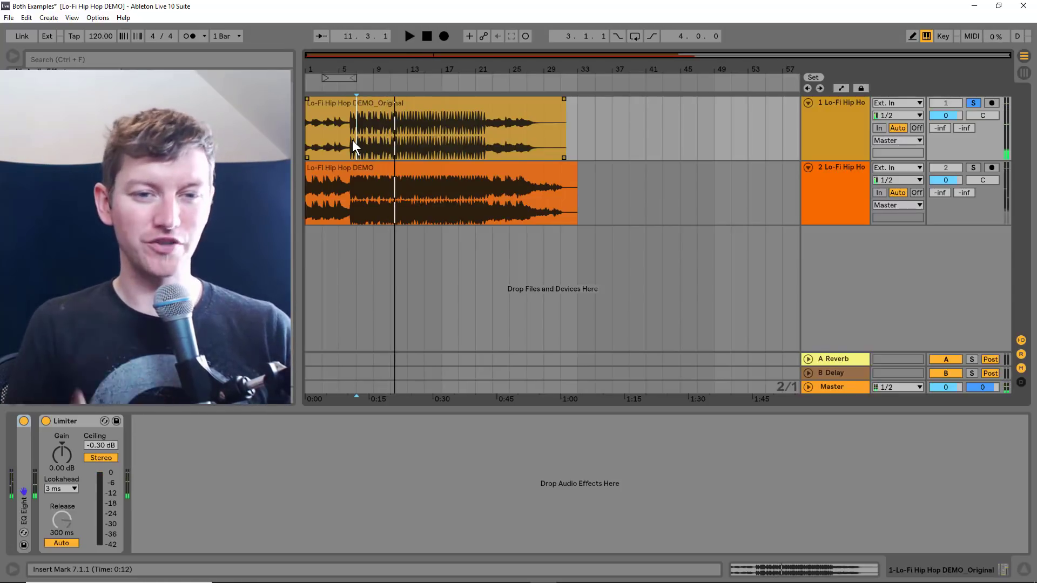
click(370, 171)
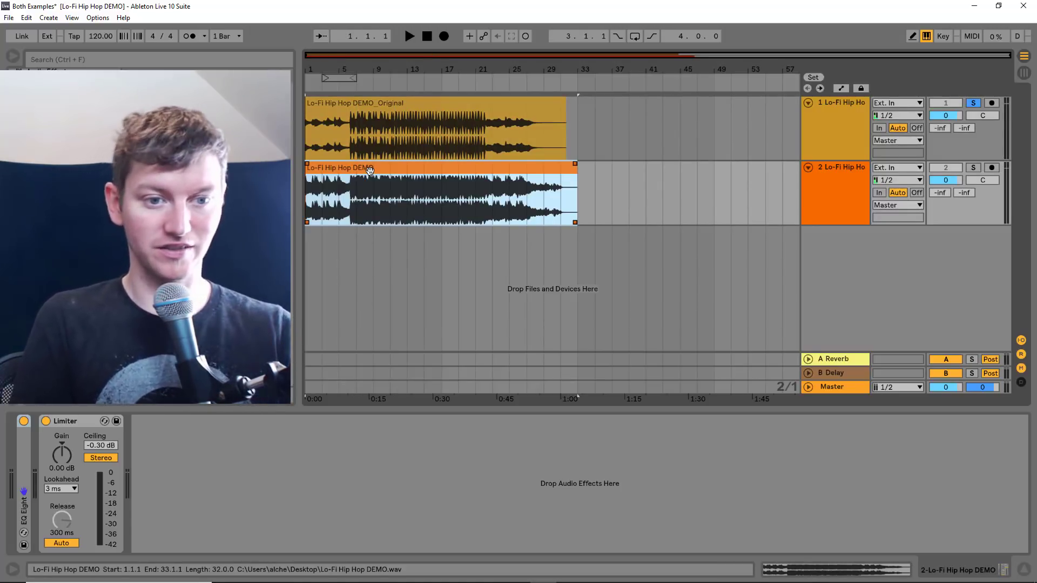
click(974, 167)
key(space)
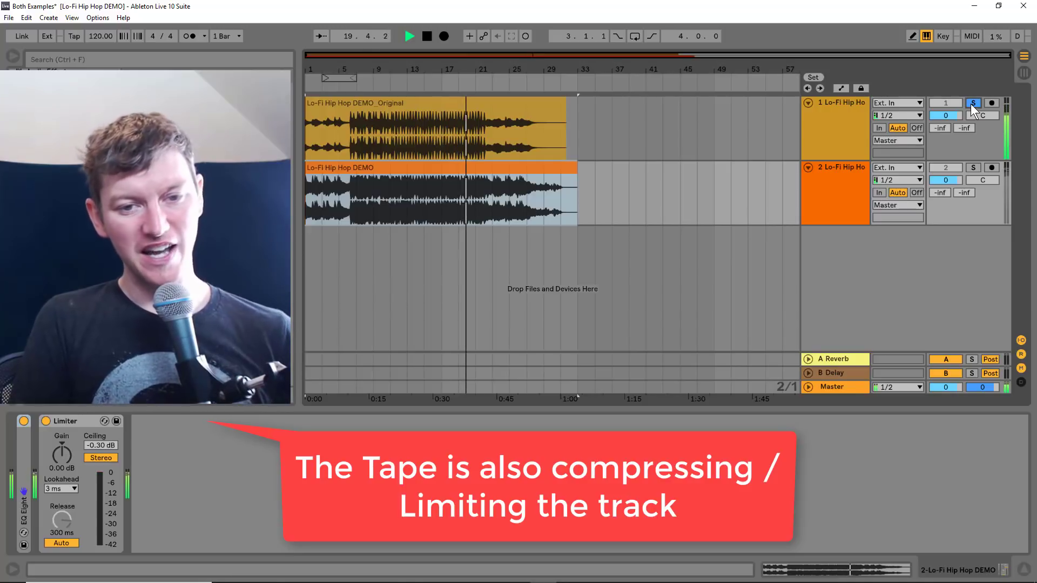
click(973, 168)
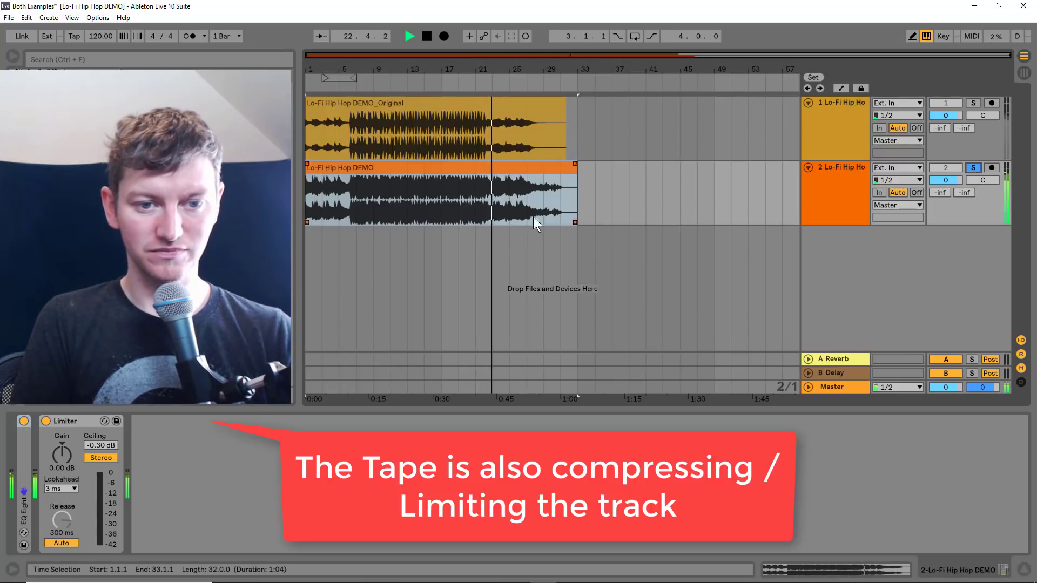
click(443, 206)
key(space)
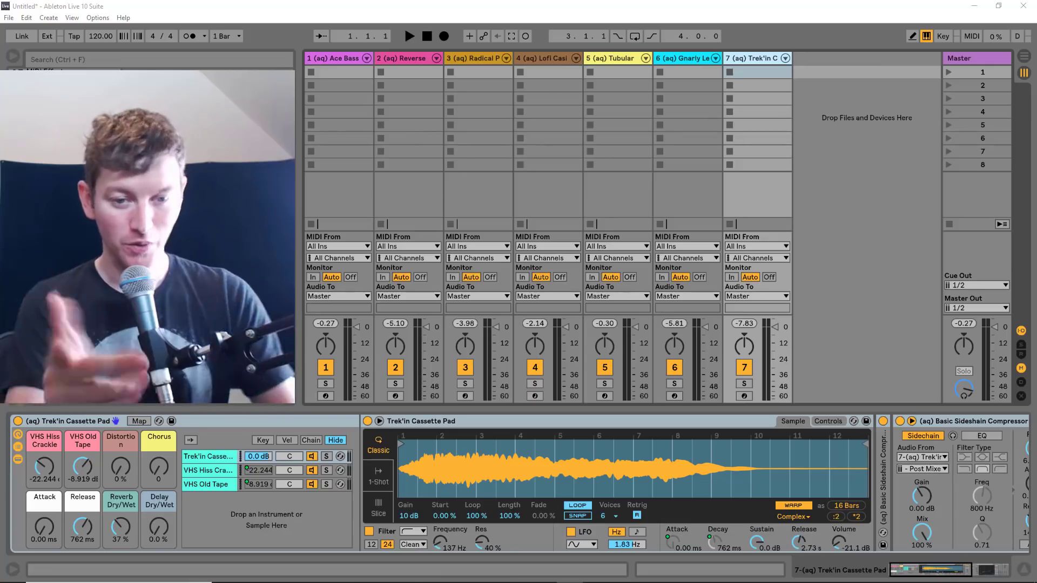
- Arm the Ace Bass track for playing, reveal its rack's chains, and inspect the Ace Bass 2, VHS Old Tape and VHS Crackle chains
click(349, 60)
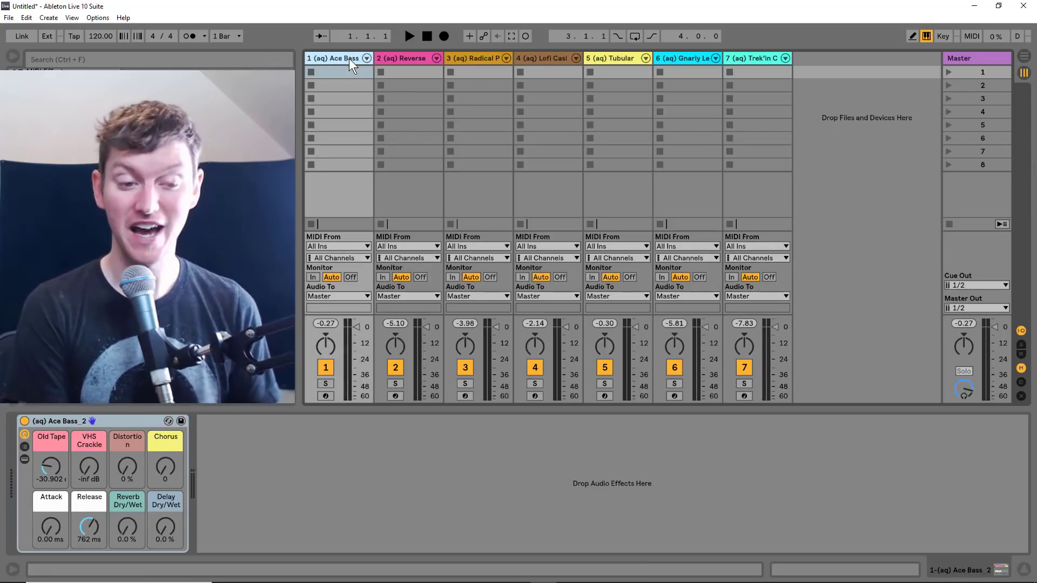
click(324, 397)
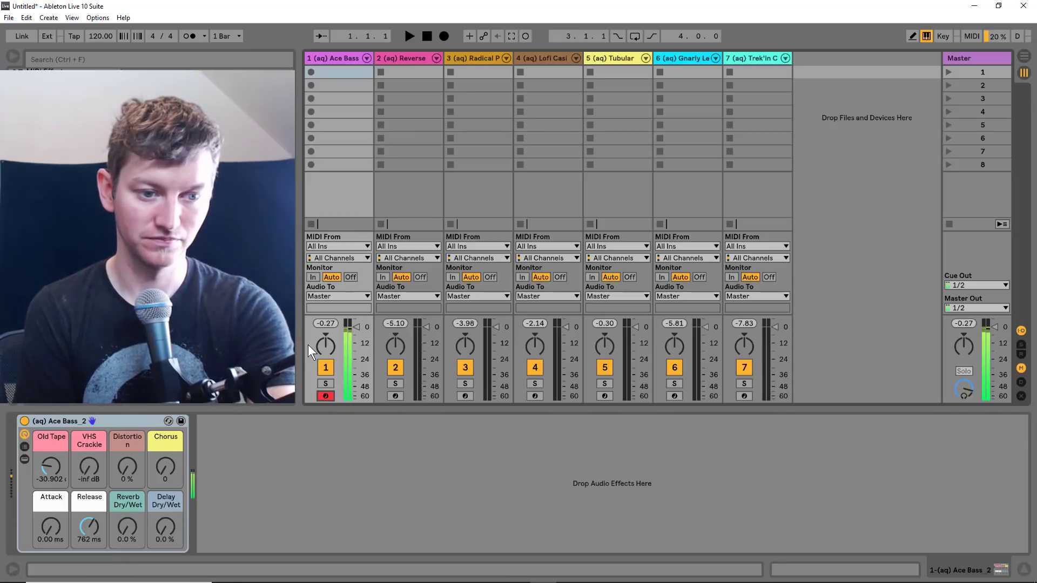
click(24, 447)
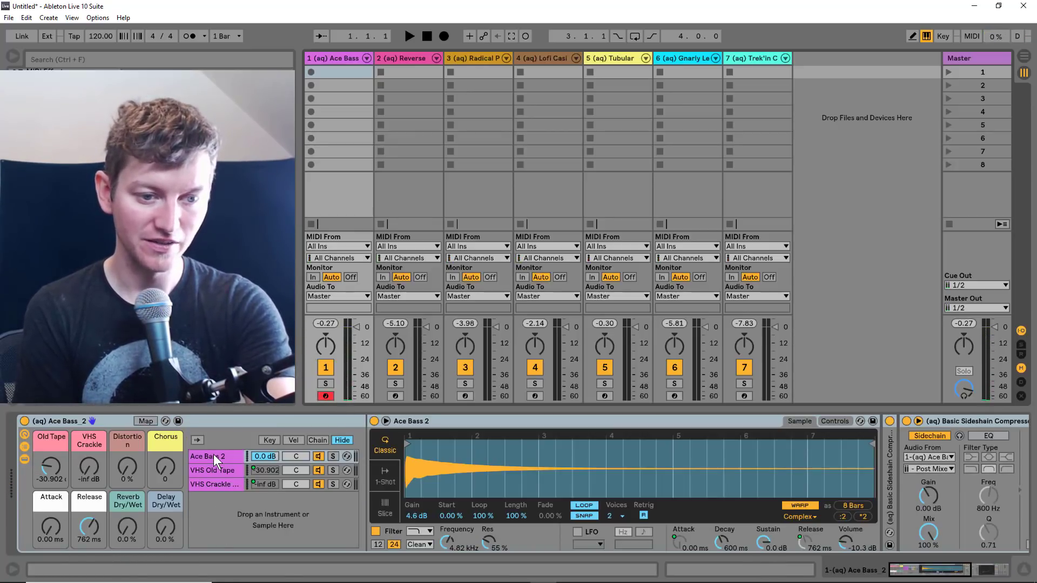
click(213, 456)
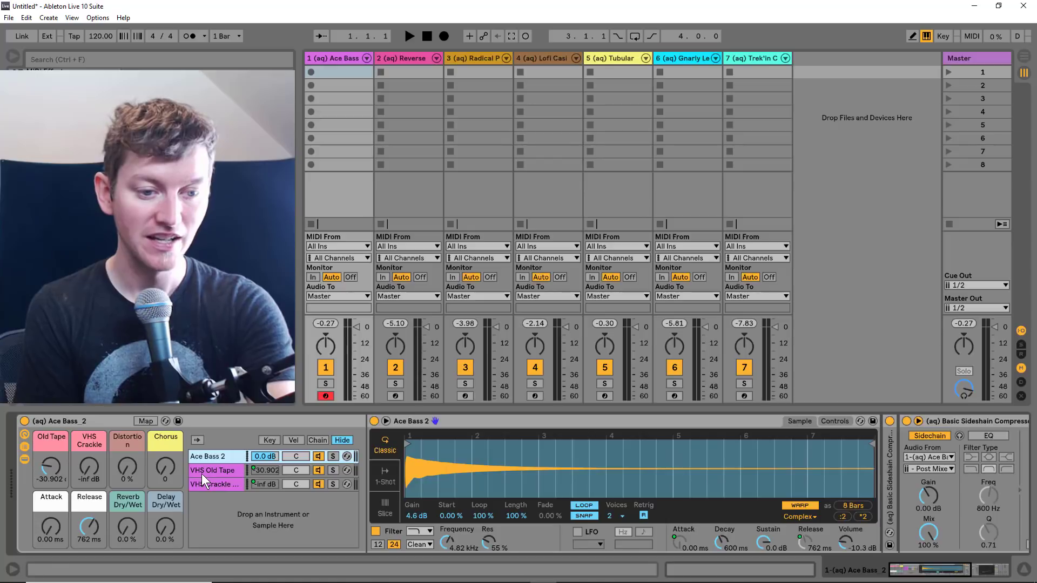
click(204, 471)
click(223, 485)
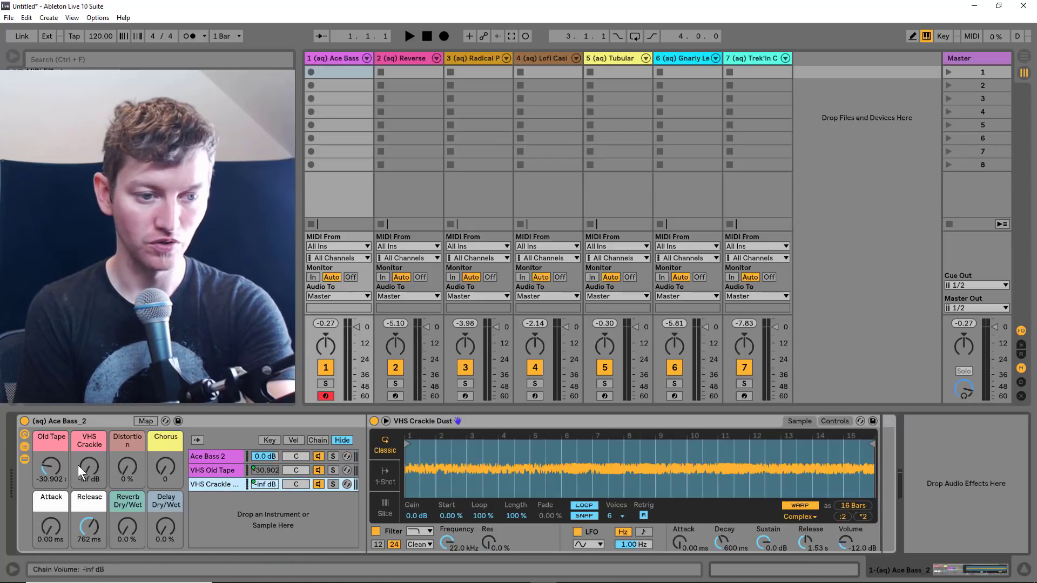
- Audition raised Old Tape and VHS Crackle levels on the Ace Bass rack, and bring both down to -inf dB
drag(47, 466, 47, 486)
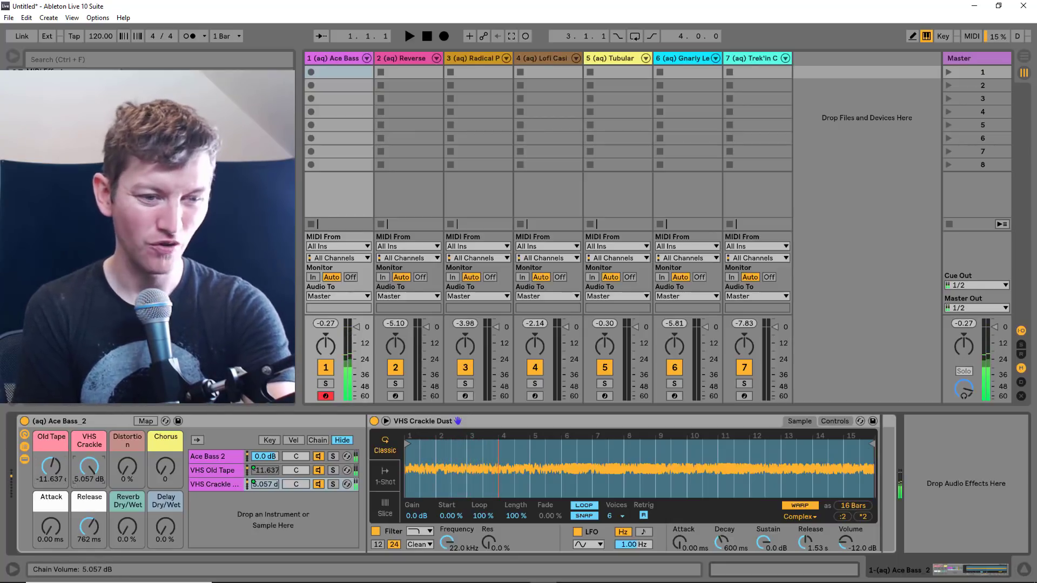
click(416, 60)
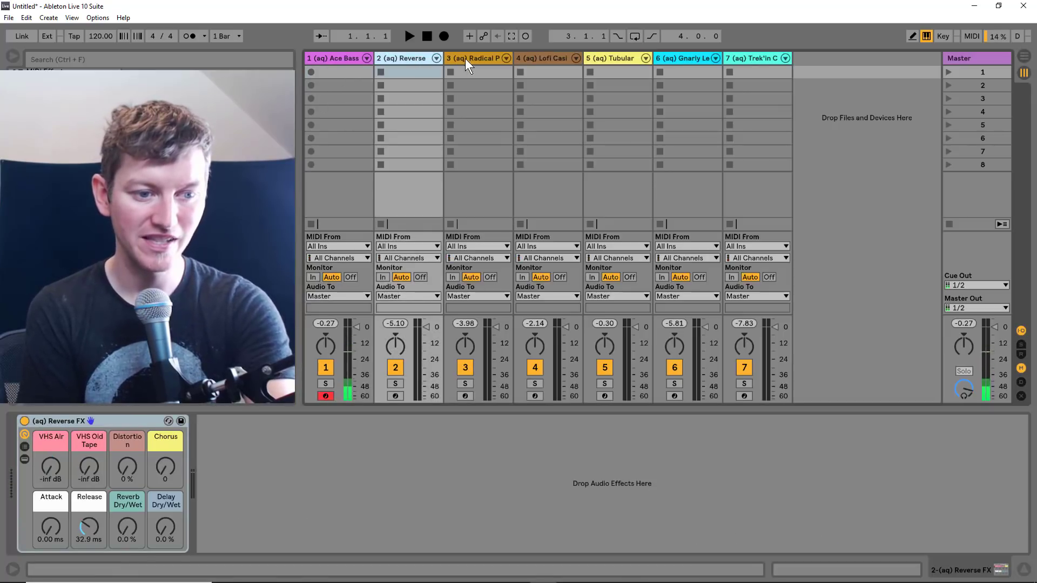
click(349, 60)
drag(90, 466, 90, 519)
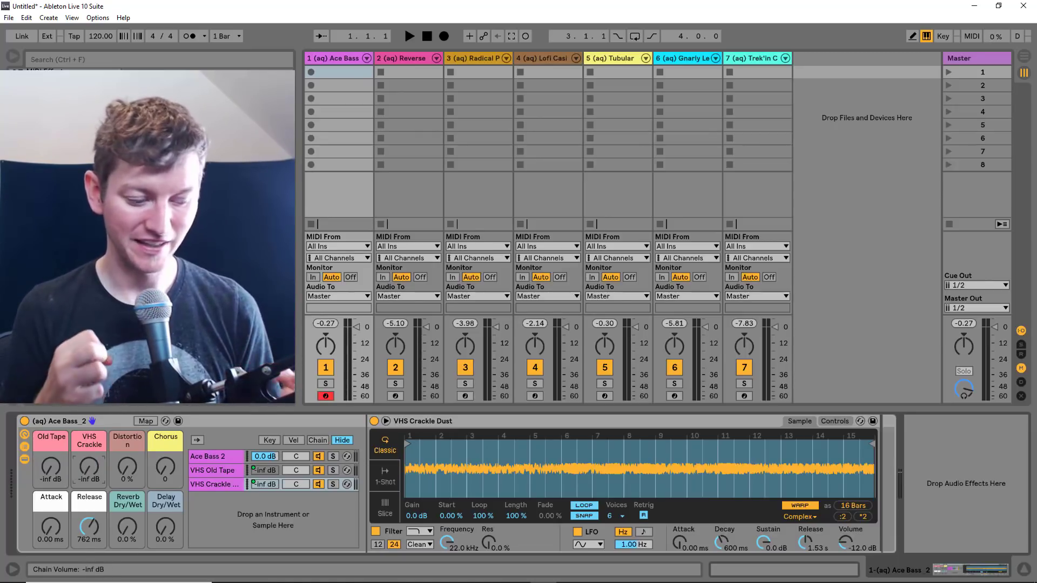
- Inspect the VHS Old Tape and Ace Bass 2 chains, unfolding the first Basic Sidechain Compressor to view its settings
click(221, 474)
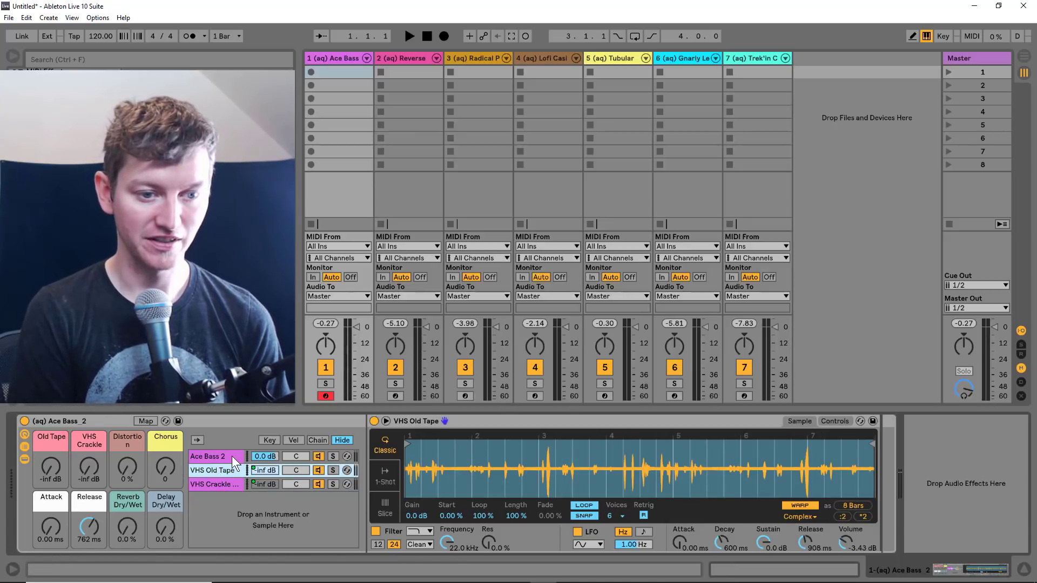
click(221, 458)
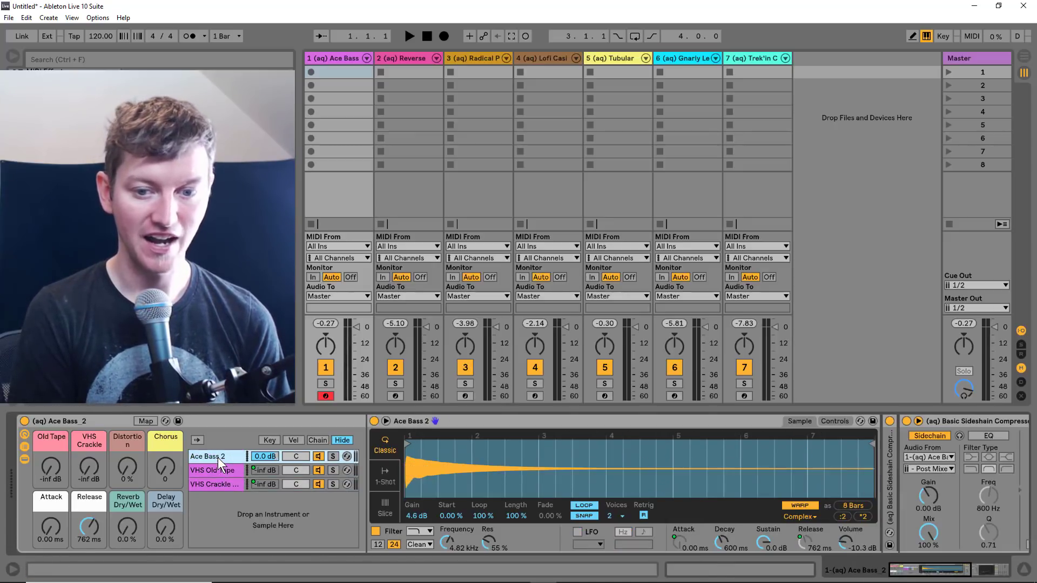
double_click(892, 481)
click(940, 570)
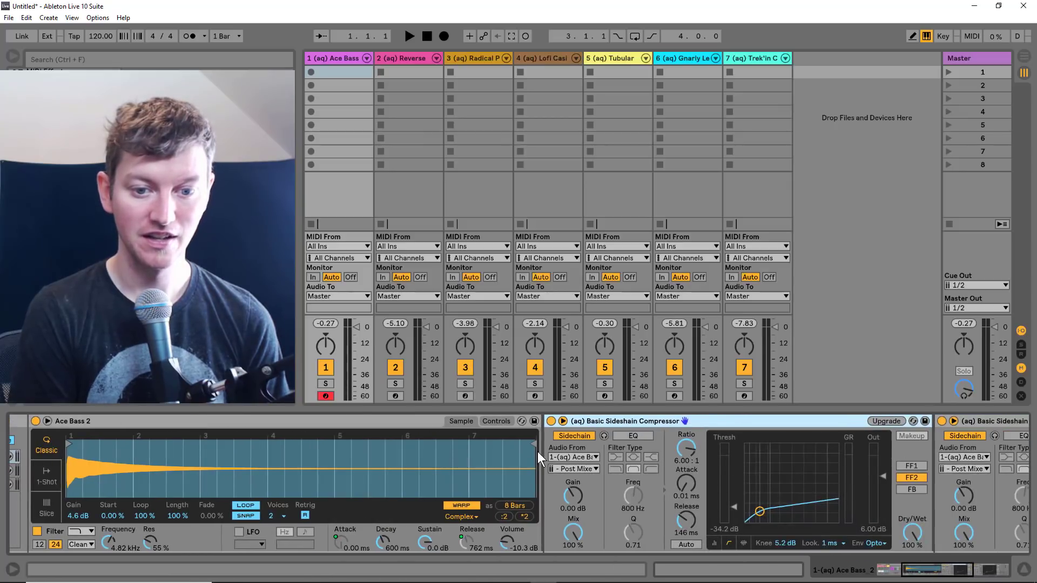
drag(946, 570, 867, 577)
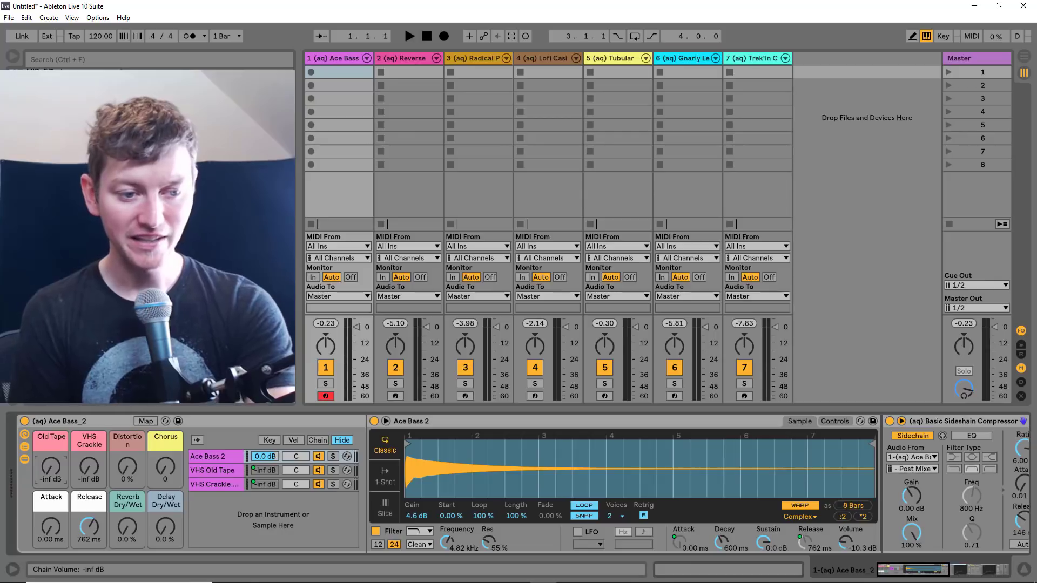
- Try the Ace Bass rack's Old Tape level at about -5 dB, and return it to -inf dB
drag(265, 470, 265, 464)
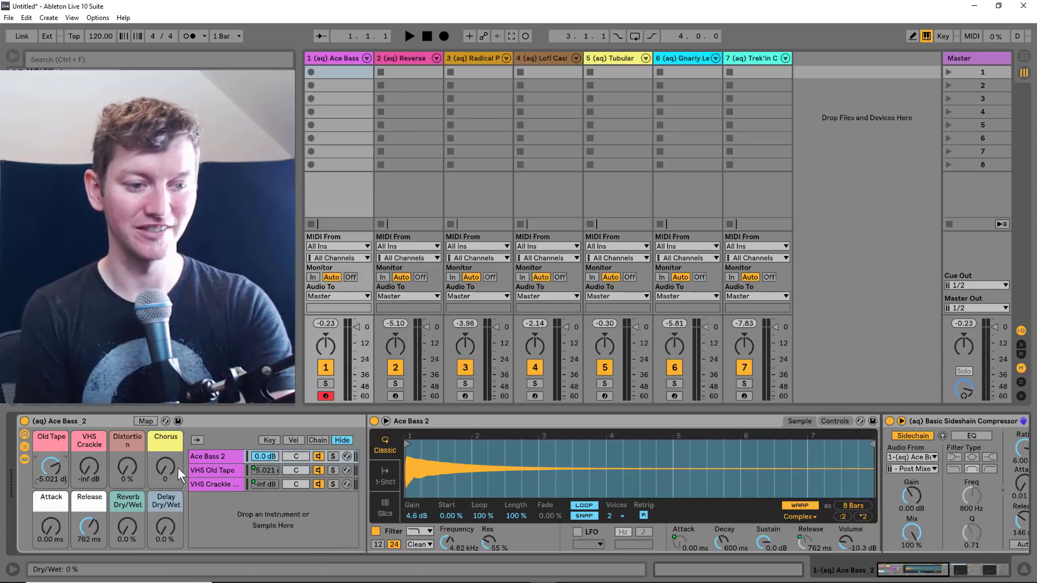
drag(39, 464, 57, 469)
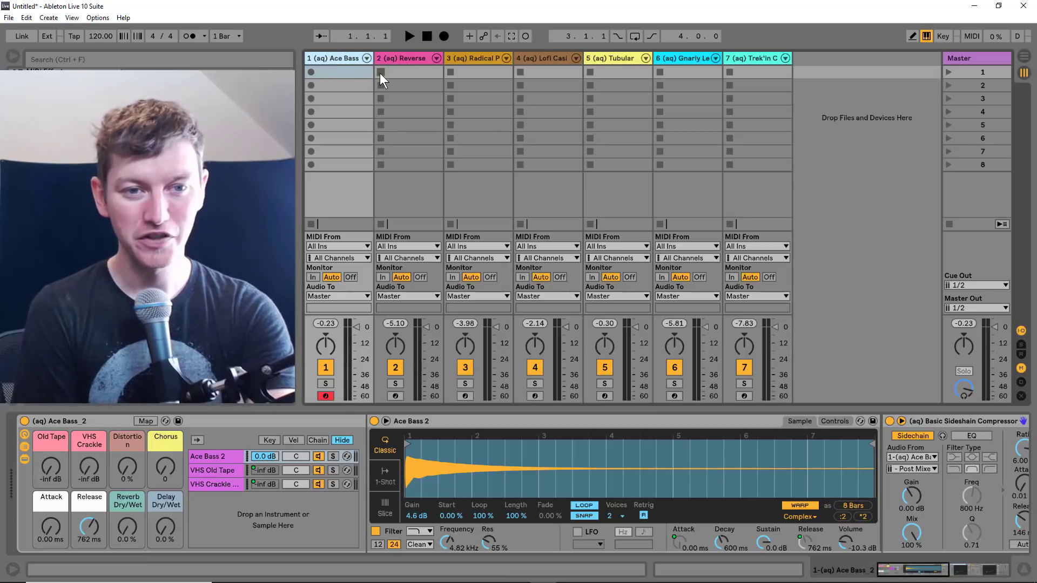
- Arm the Reverse FX track and audition its reverb, delay, chorus and distortion amounts, returning each to 0
click(406, 59)
click(395, 397)
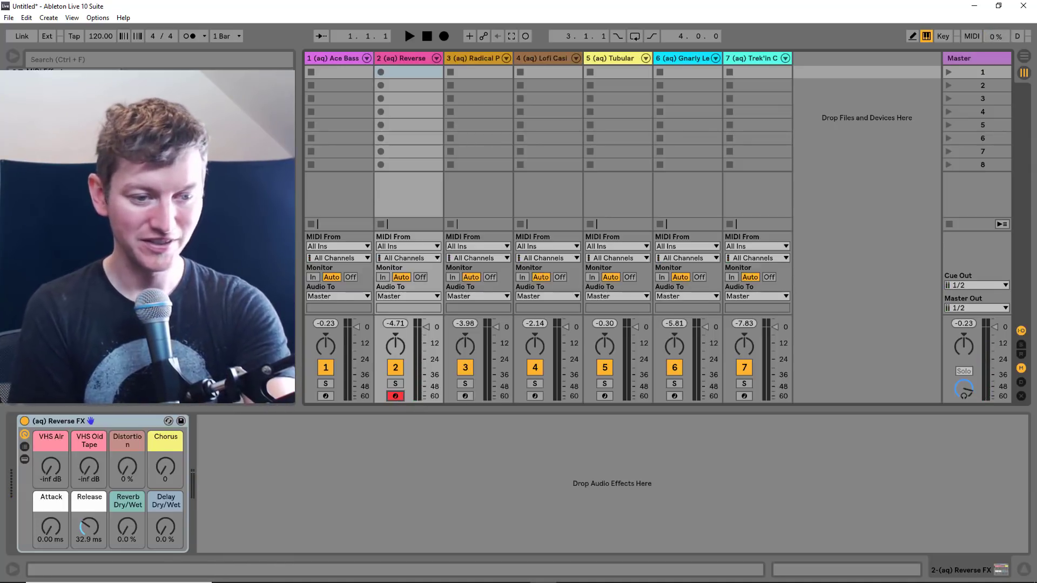
mouse_move(125, 536)
mouse_down()
mouse_move(124, 524)
mouse_move(125, 540)
mouse_up()
drag(166, 527, 165, 472)
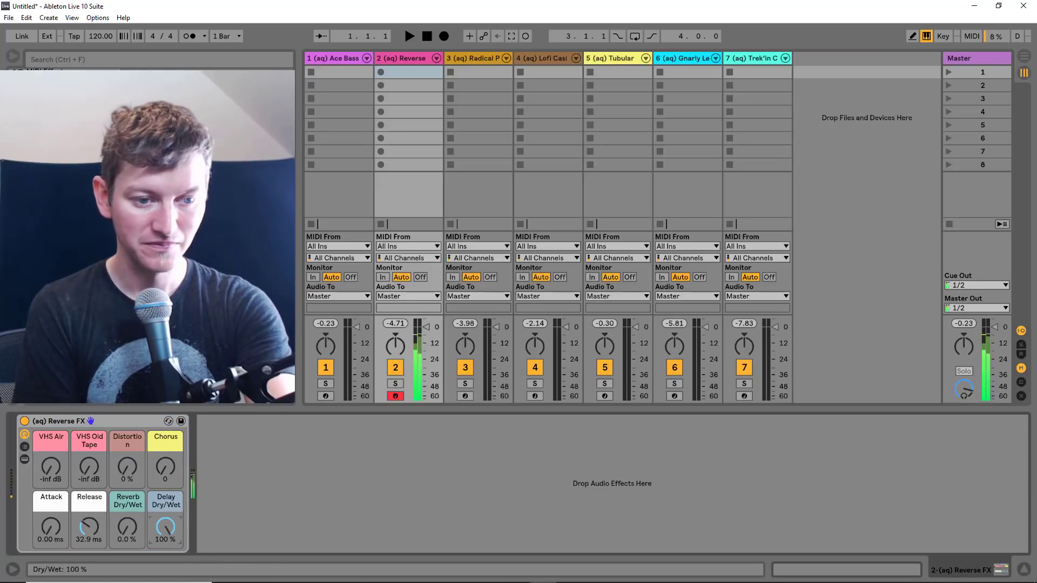
drag(166, 527, 166, 573)
drag(165, 467, 165, 413)
drag(165, 467, 165, 518)
mouse_move(127, 467)
mouse_down()
mouse_move(127, 456)
mouse_move(128, 478)
mouse_up()
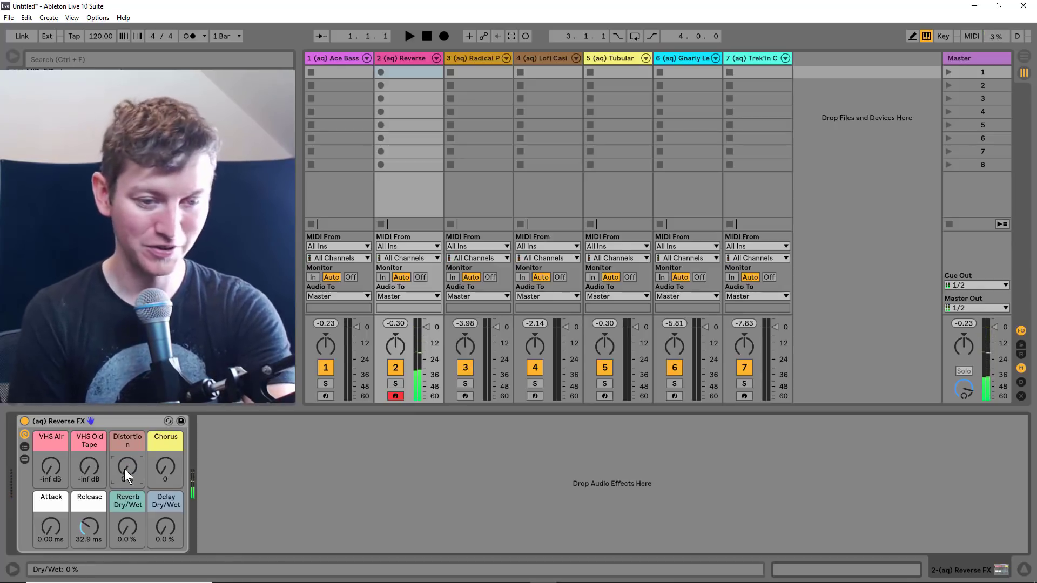
- Arm the Radical Poly Synth track and lower its VHS Old Tape level to -inf dB
click(479, 58)
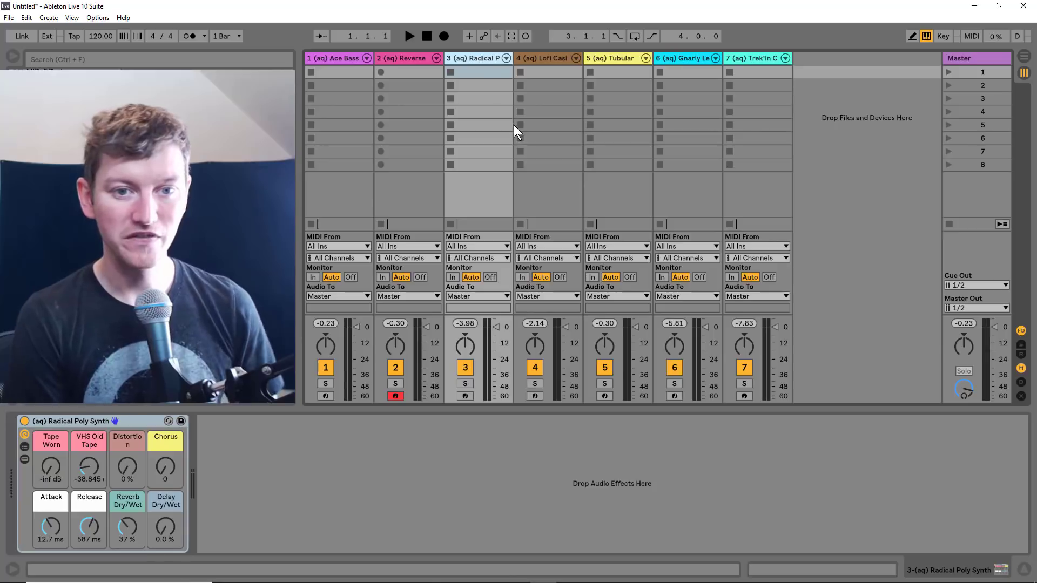
click(465, 396)
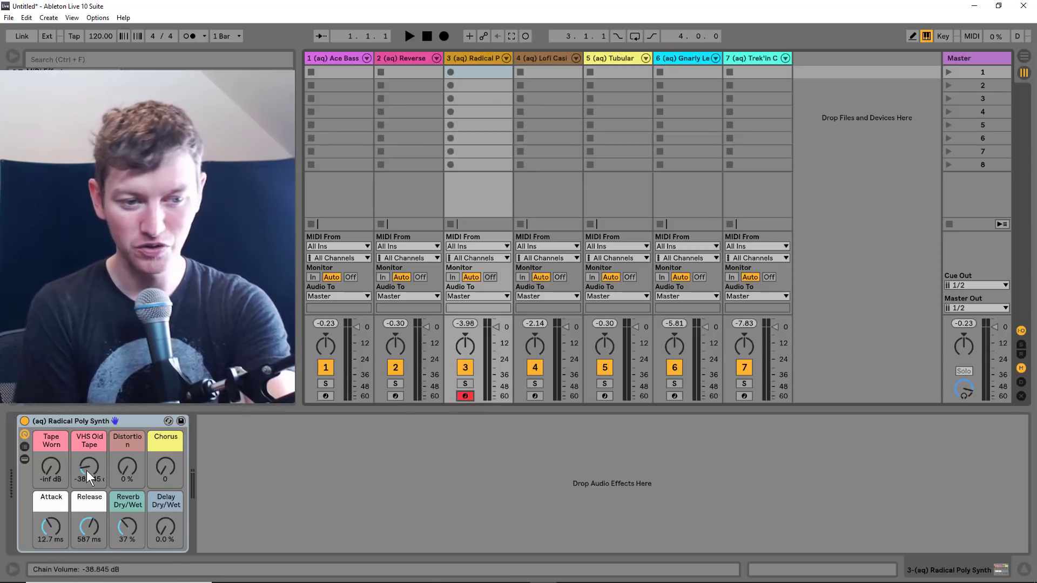
drag(87, 471, 87, 518)
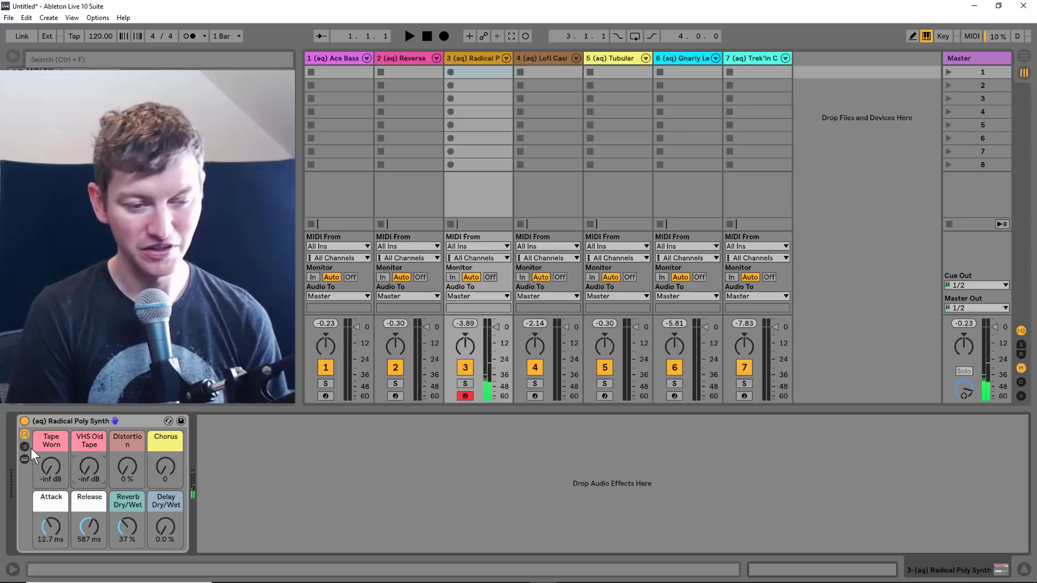
- Arm the Lofi Casio Piano, Tubular VHS Synth and Gnarly Lead tracks one after another to audition each instrument
click(545, 60)
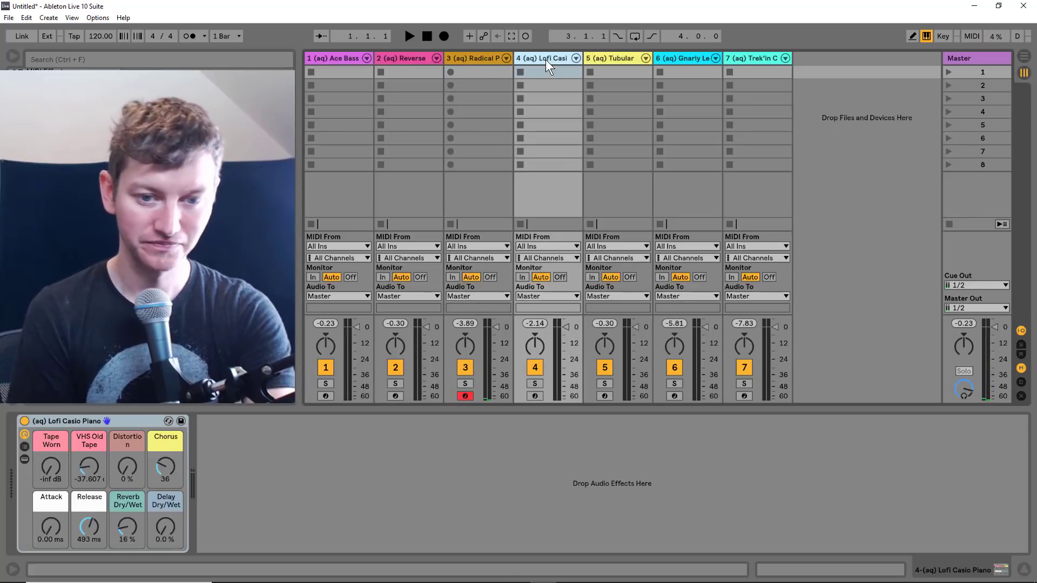
click(535, 396)
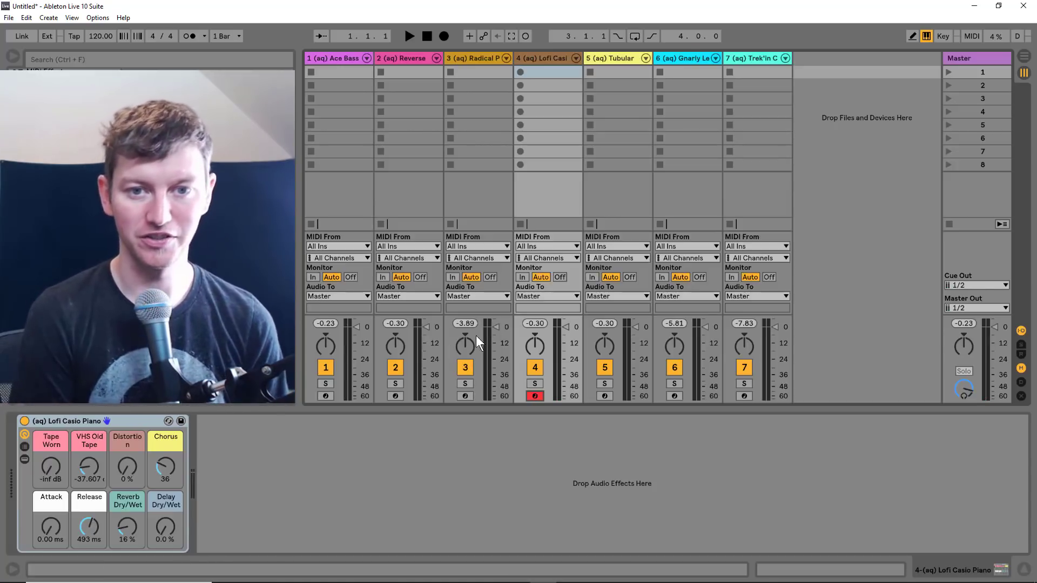
click(591, 70)
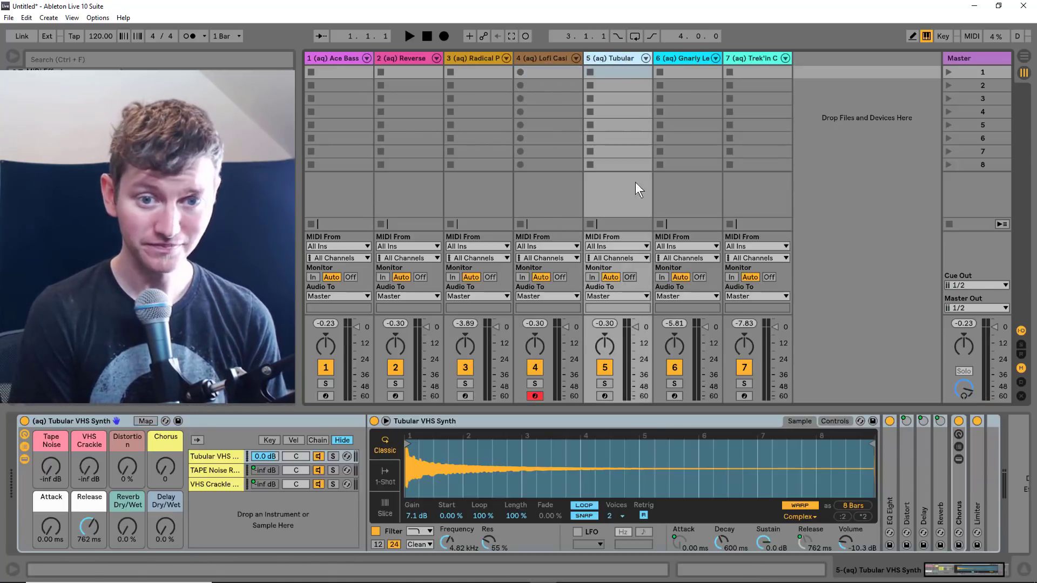
click(605, 396)
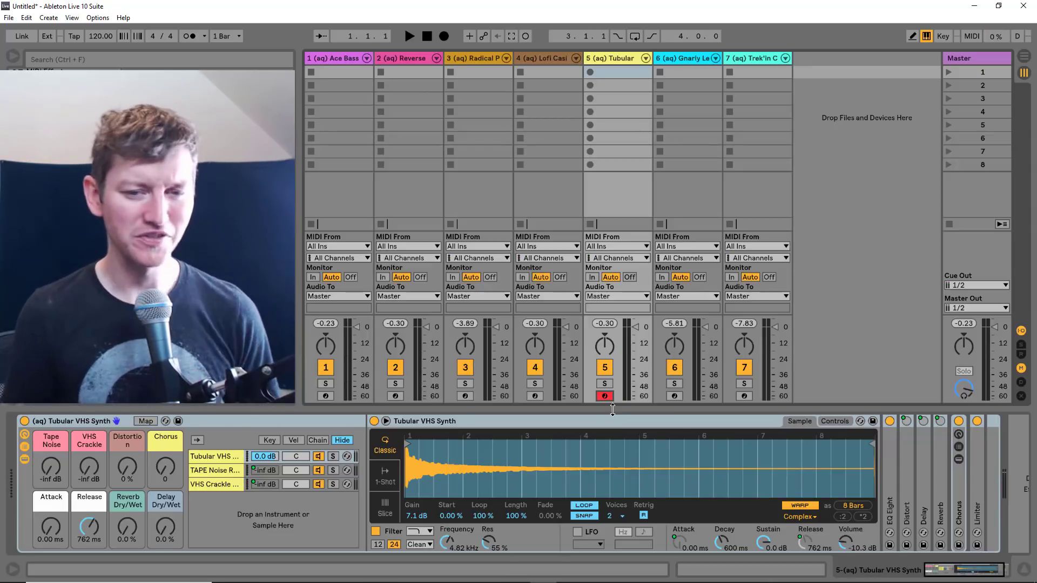
click(675, 397)
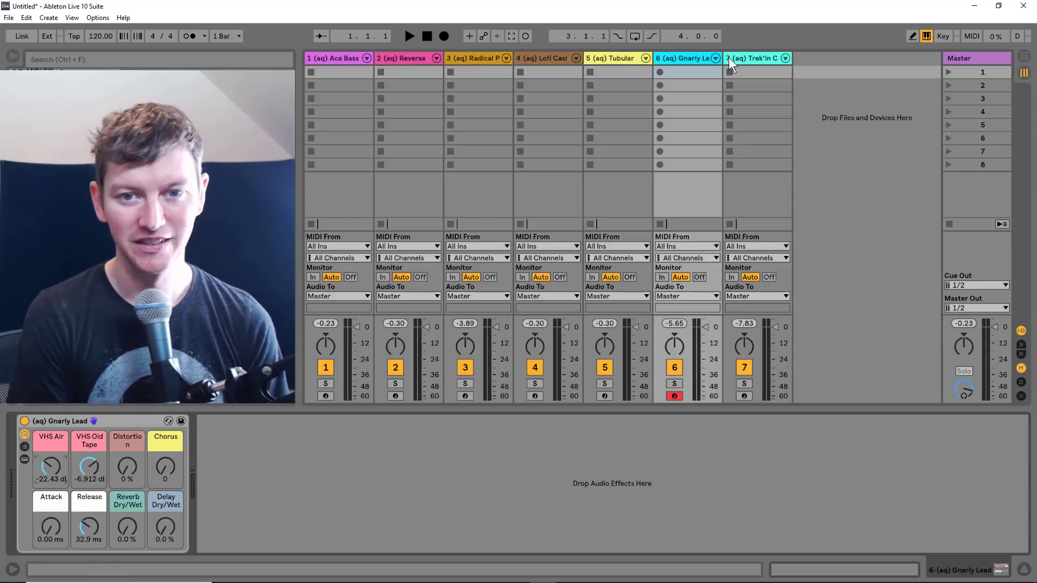
- Arm the Trek'in Cassette Pad track and lower its VHS Old Tape and VHS Hiss Crackle levels to -inf dB
click(763, 56)
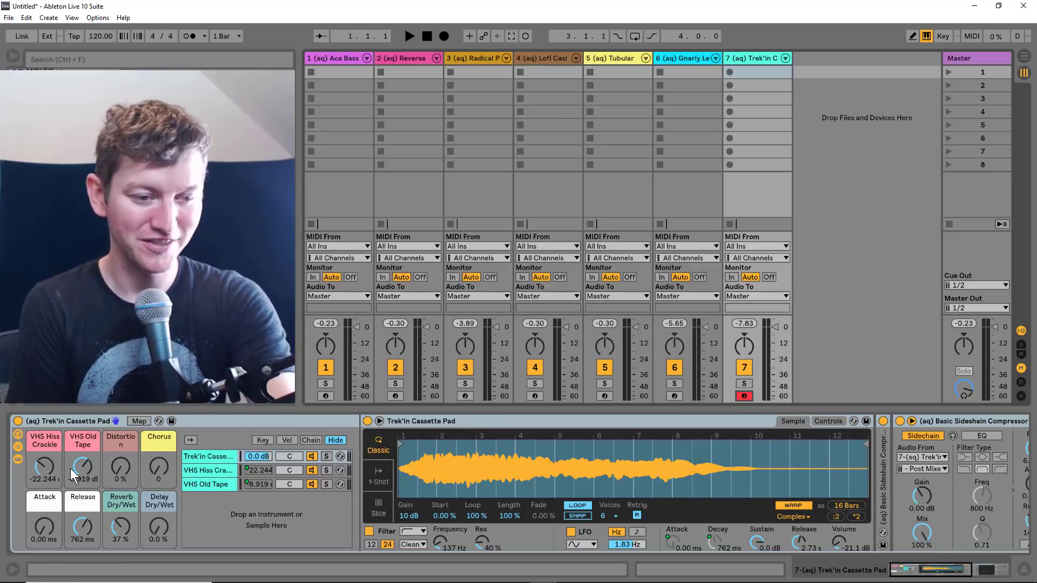
drag(73, 475, 73, 519)
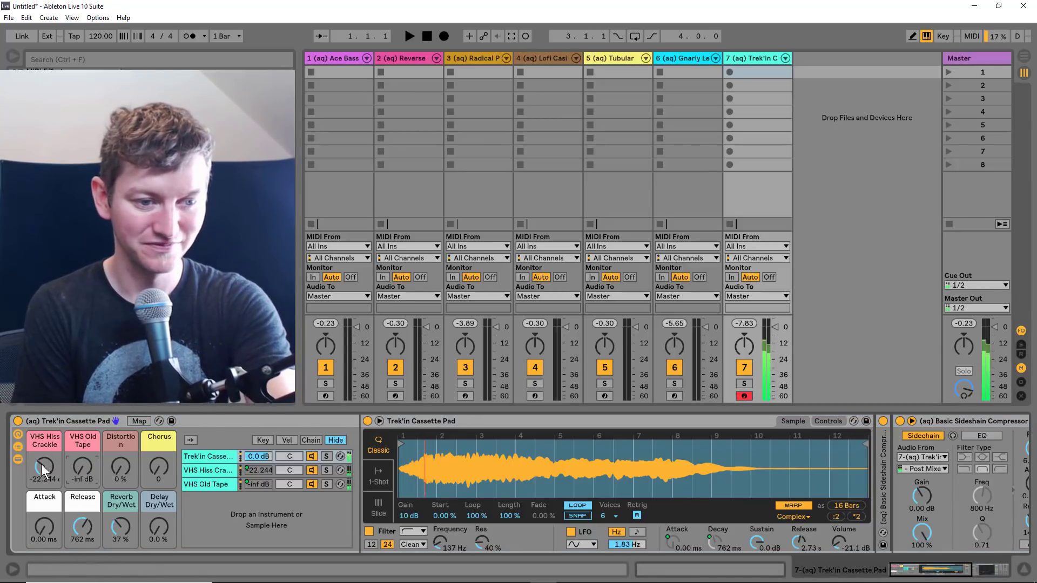
drag(45, 461, 51, 465)
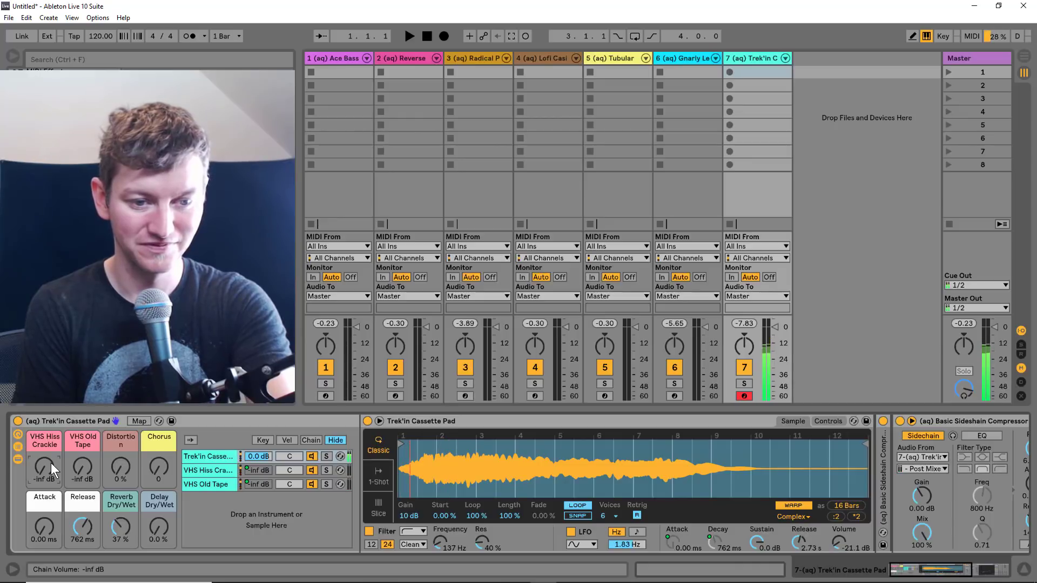